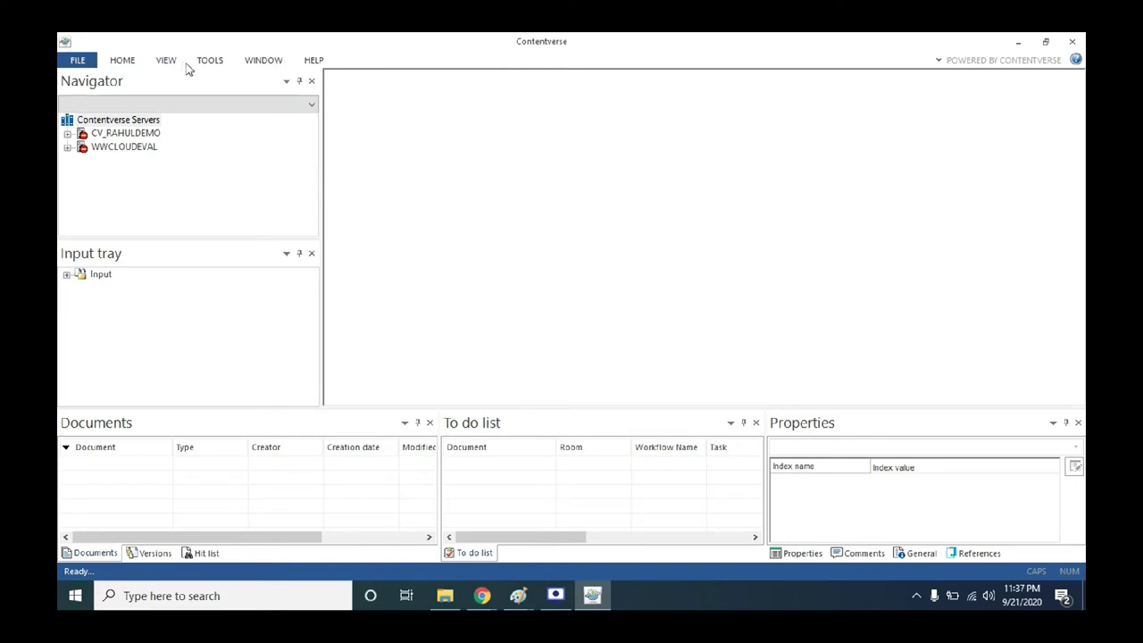
View the version and licence details from the Help menu, then close them.
{"action": "left_click", "coordinate": [313, 60]}
{"action": "left_click", "coordinate": [125, 98]}
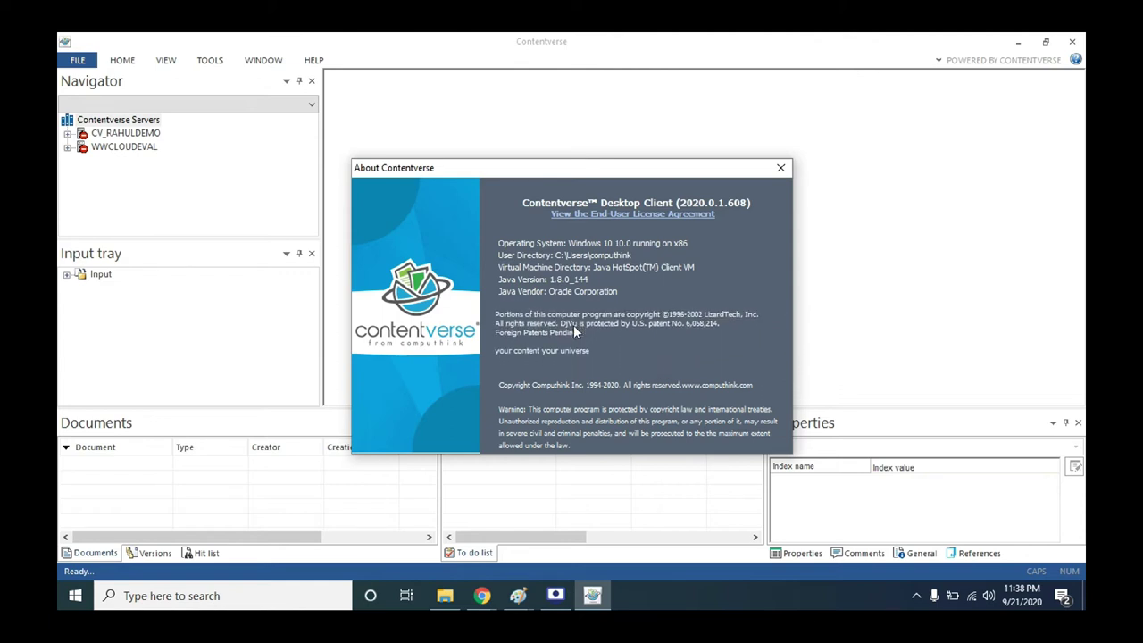
{"action": "left_click", "coordinate": [623, 338]}
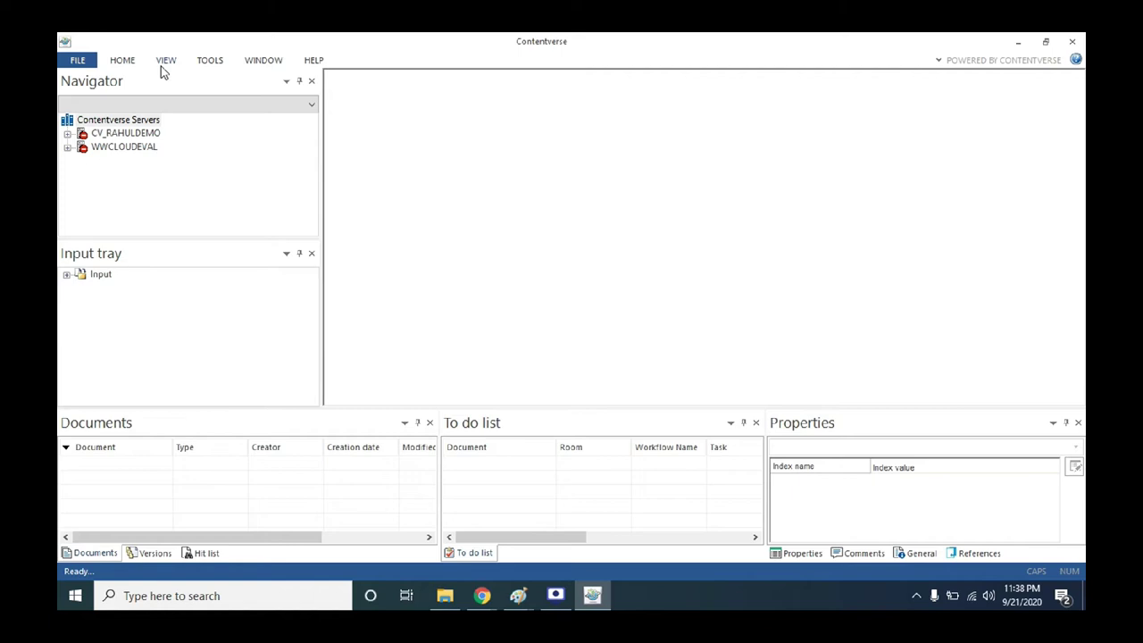
Show Recent Documents in the FILE menu, close it, and bring up the HOME ribbon commands.
{"action": "left_click", "coordinate": [76, 64]}
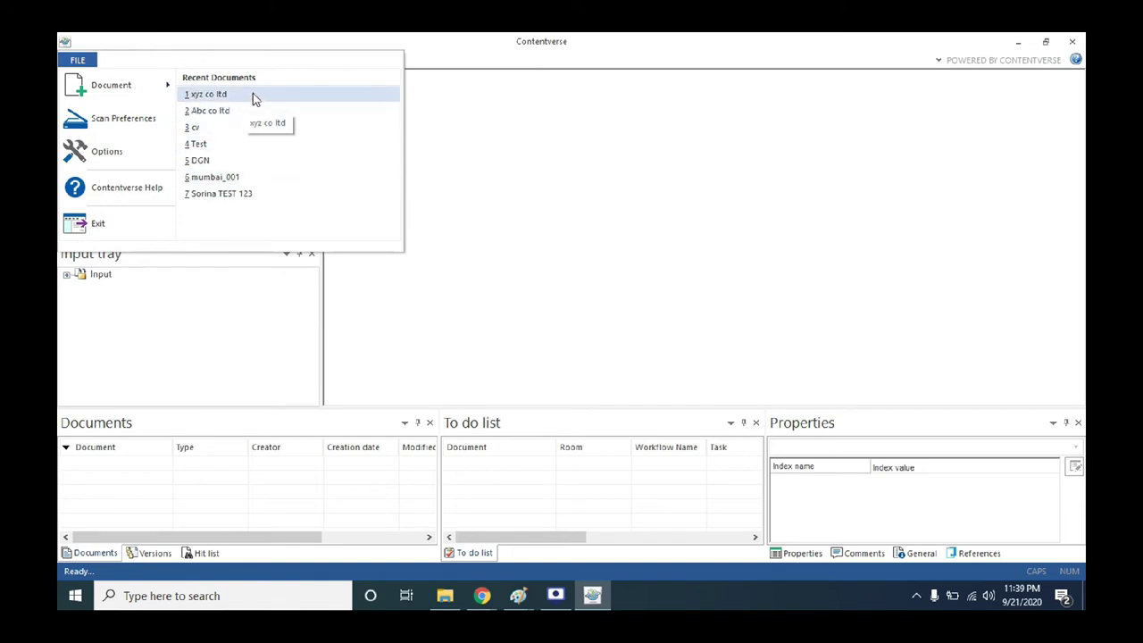
{"action": "left_click", "coordinate": [525, 167]}
{"action": "left_click", "coordinate": [125, 61]}
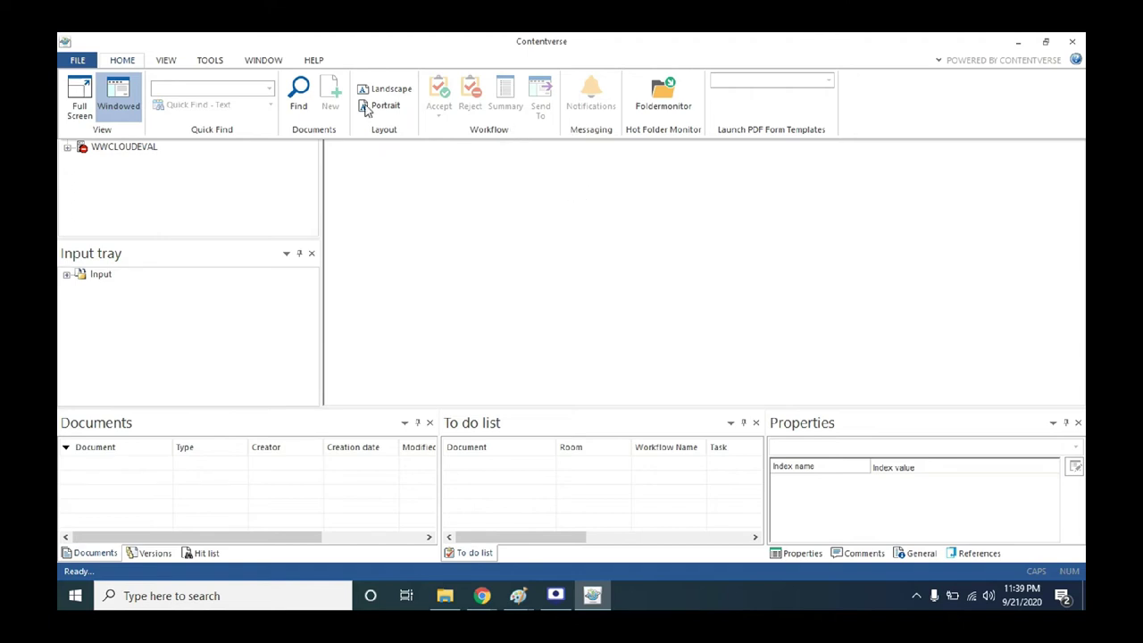
Show the VIEW ribbon's Window Layout, Status bar and Panes options, then collapse the ribbon.
{"action": "left_click", "coordinate": [169, 60]}
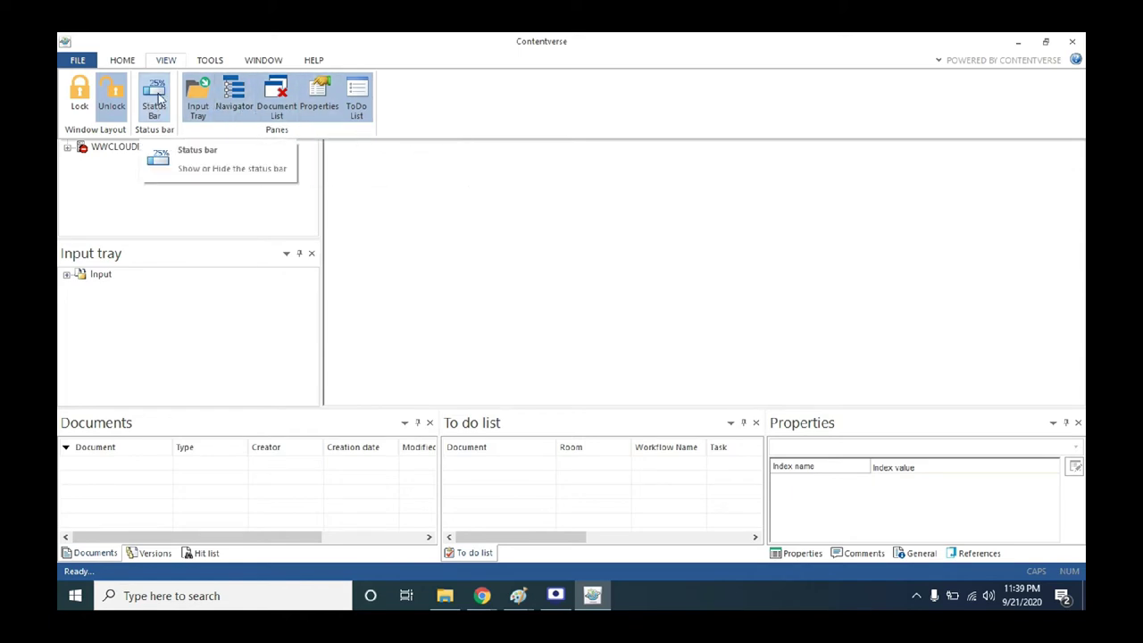
{"action": "left_click", "coordinate": [436, 236]}
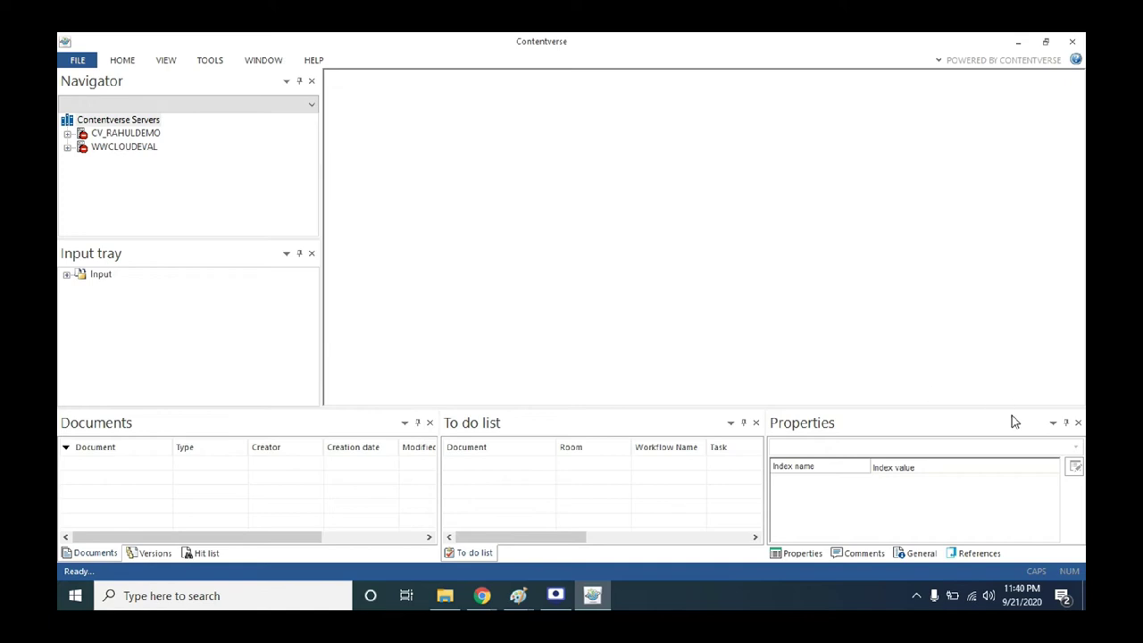
{"action": "left_click", "coordinate": [1065, 423]}
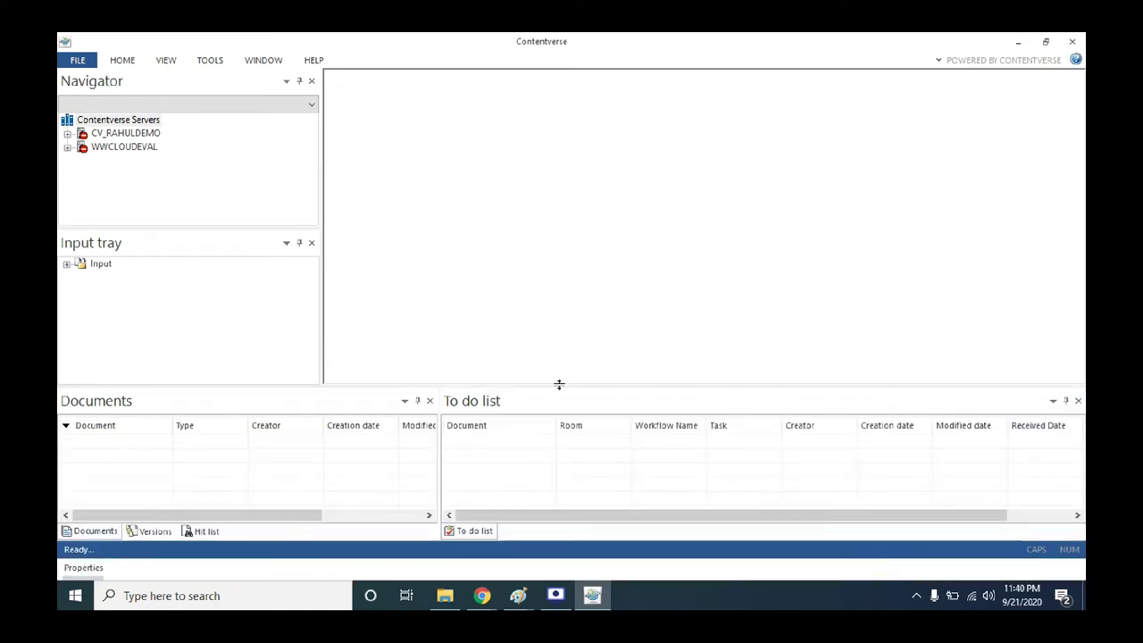
{"action": "left_click", "coordinate": [418, 404]}
{"action": "left_click", "coordinate": [1067, 406]}
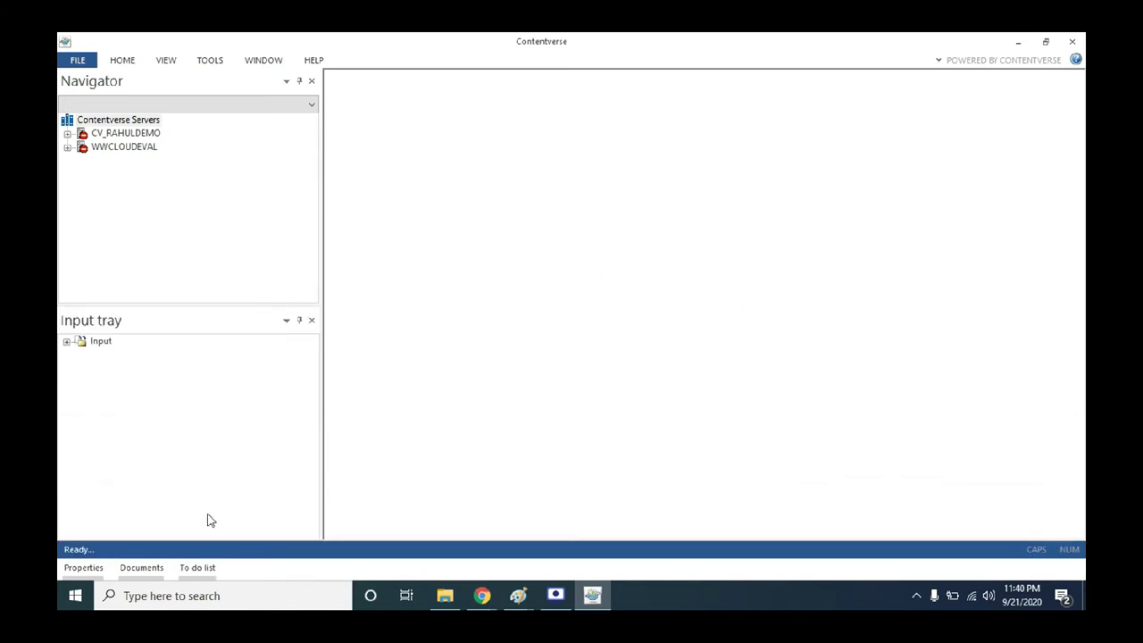
{"action": "left_click", "coordinate": [83, 568]}
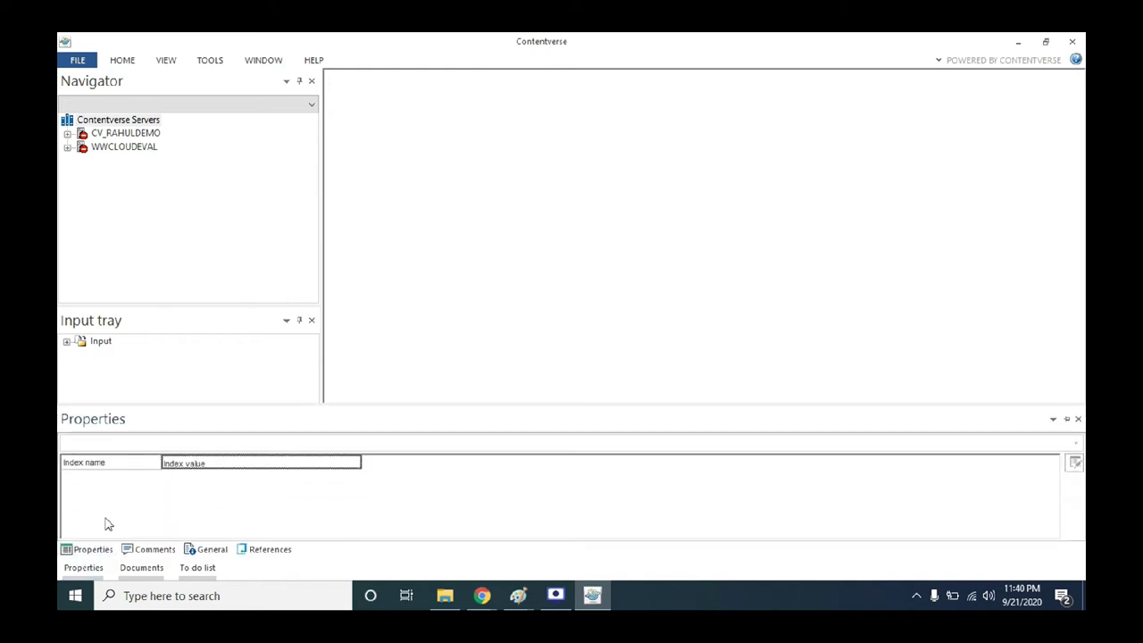
{"action": "left_click", "coordinate": [1066, 419]}
{"action": "left_click", "coordinate": [89, 568]}
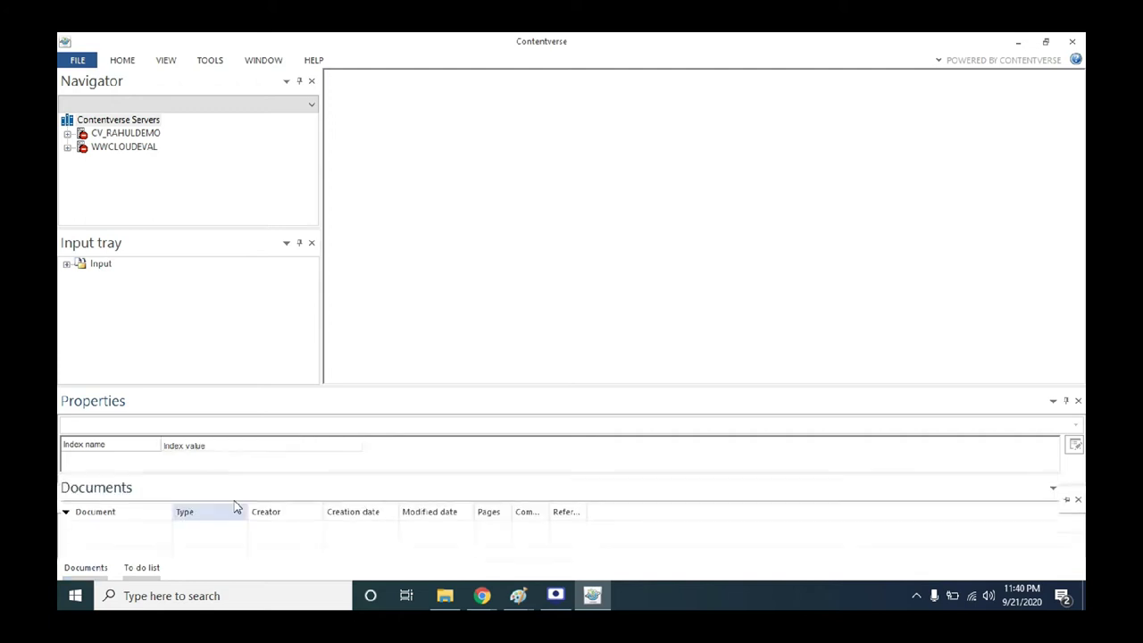
{"action": "left_click", "coordinate": [1067, 419]}
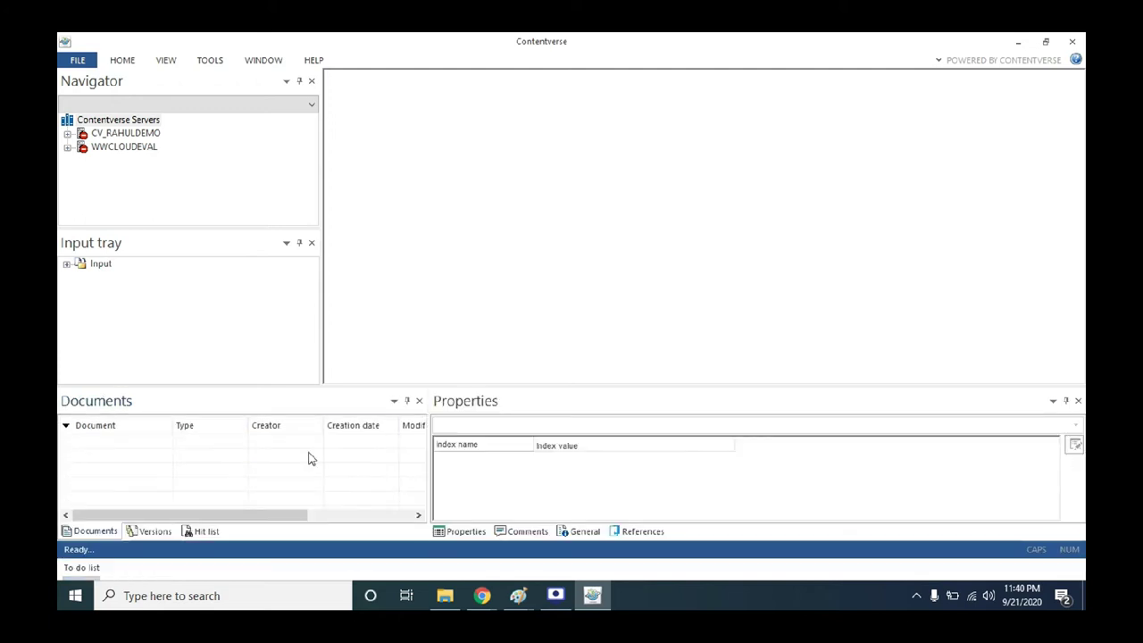
{"action": "left_click", "coordinate": [82, 569]}
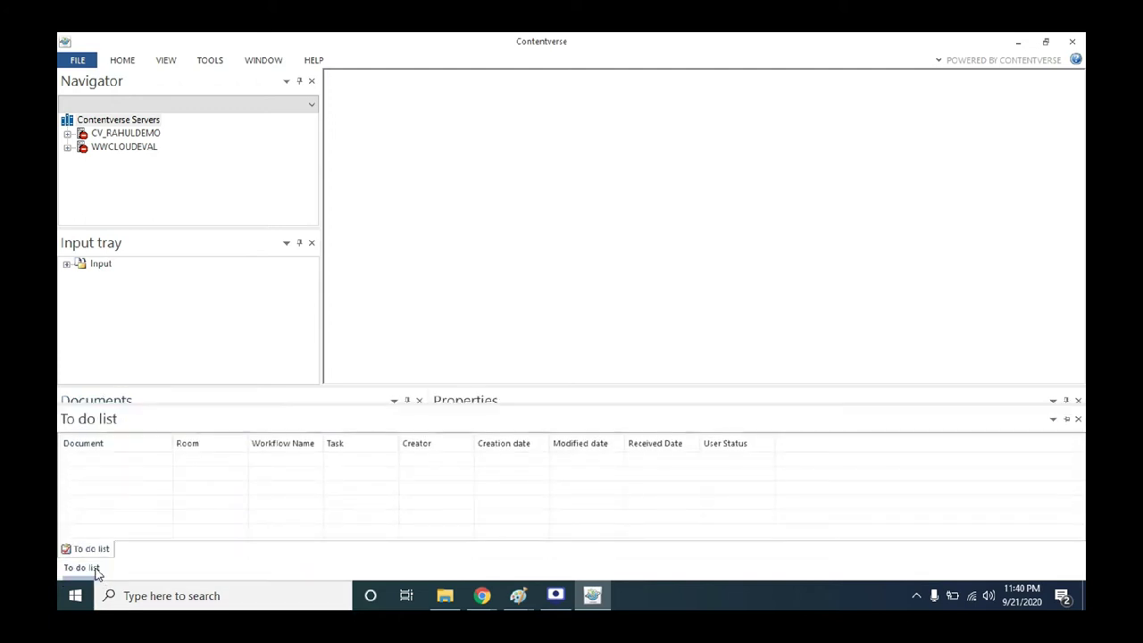
{"action": "left_click", "coordinate": [1066, 419]}
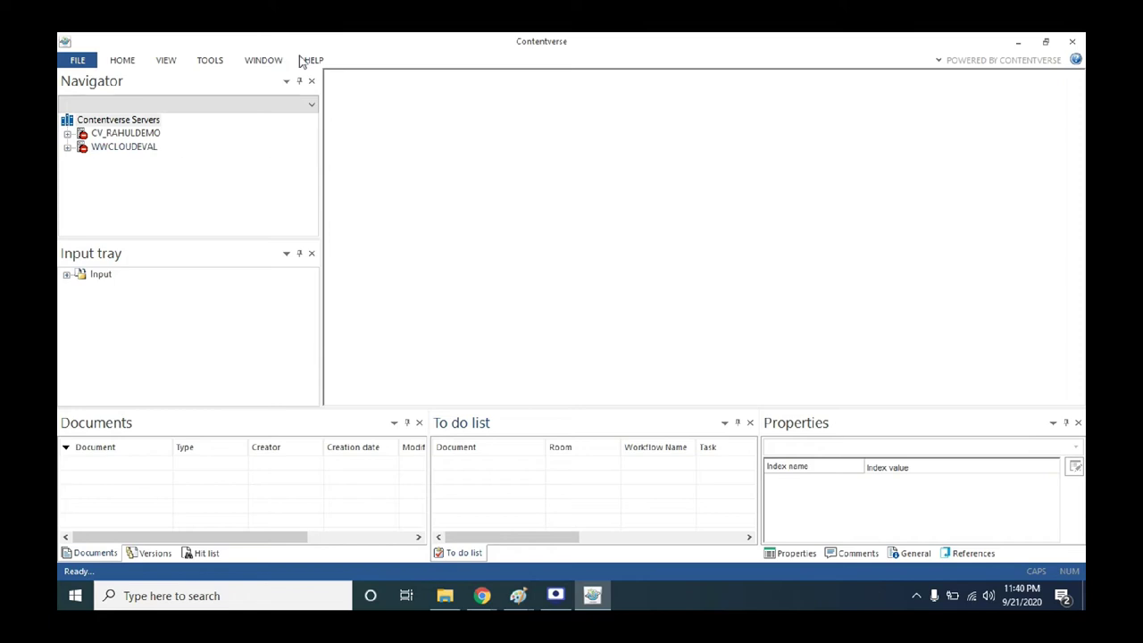
{"action": "left_click", "coordinate": [264, 62]}
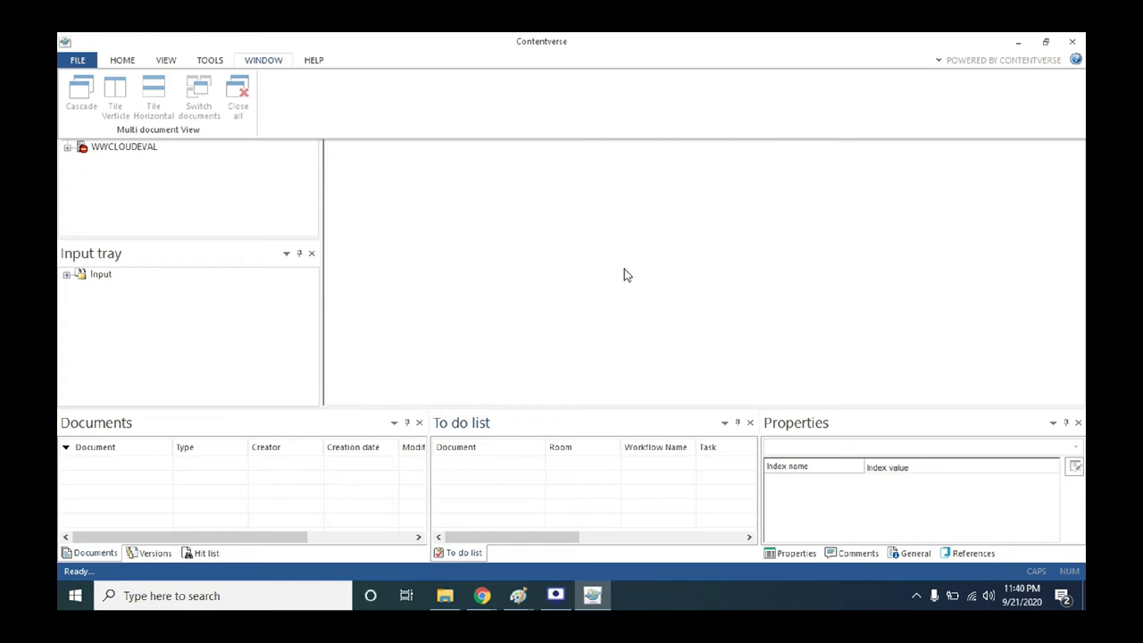
{"action": "left_click", "coordinate": [314, 63]}
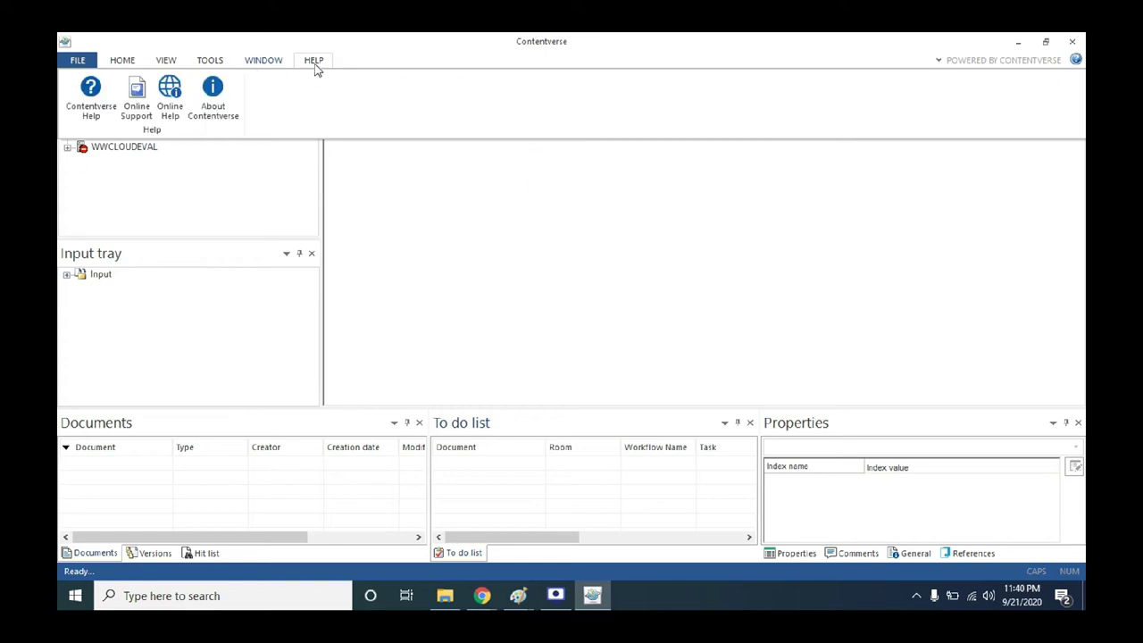
{"action": "left_click", "coordinate": [604, 286]}
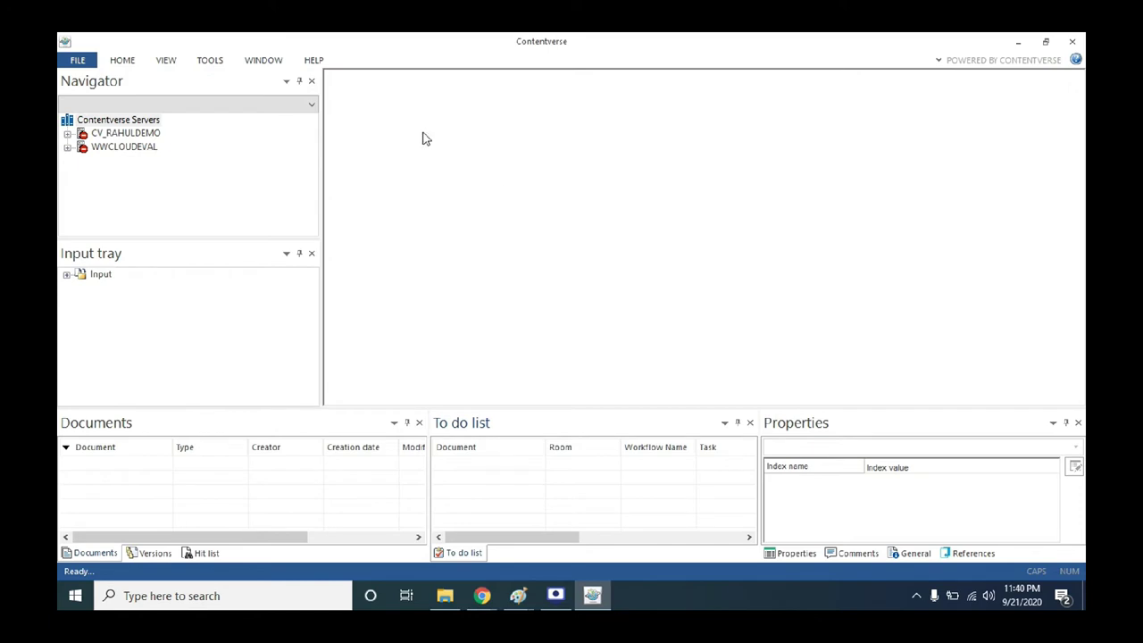
{"action": "left_click", "coordinate": [323, 64]}
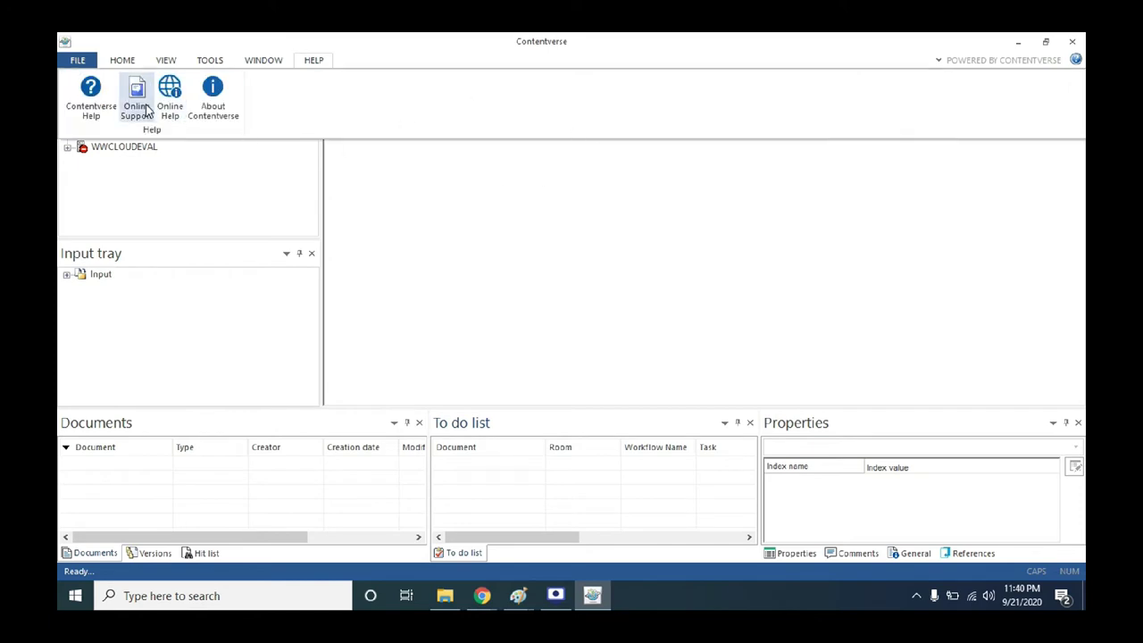
{"action": "left_click", "coordinate": [778, 254]}
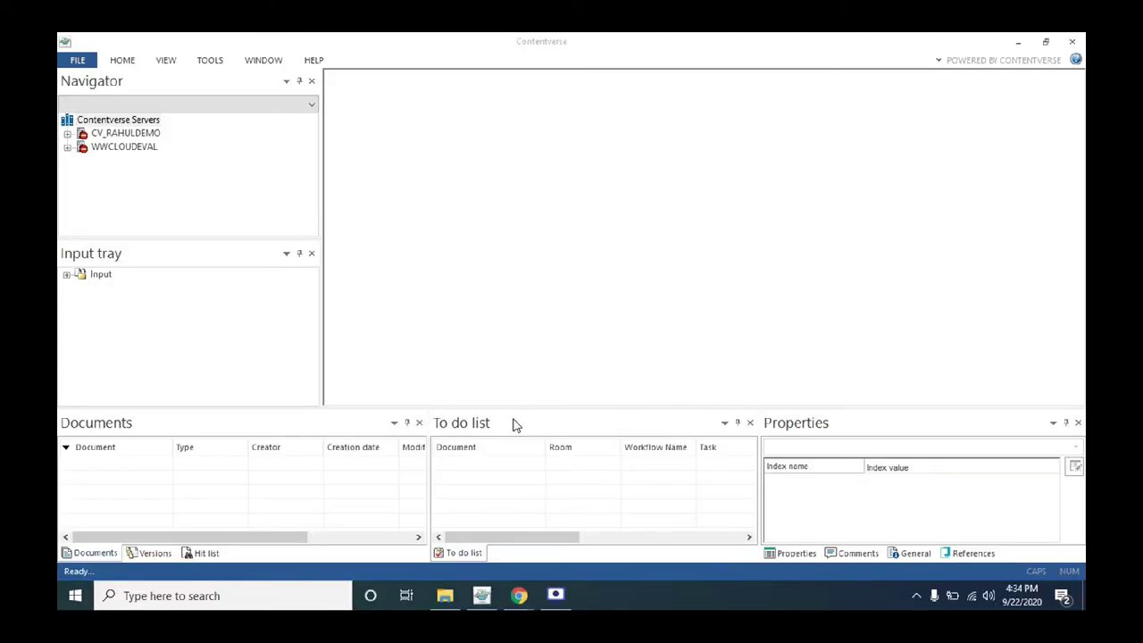
Expand the WWCLOUDEVAL server and scroll its cabinet list down to Finance_RD.
{"action": "double_click", "coordinate": [123, 148]}
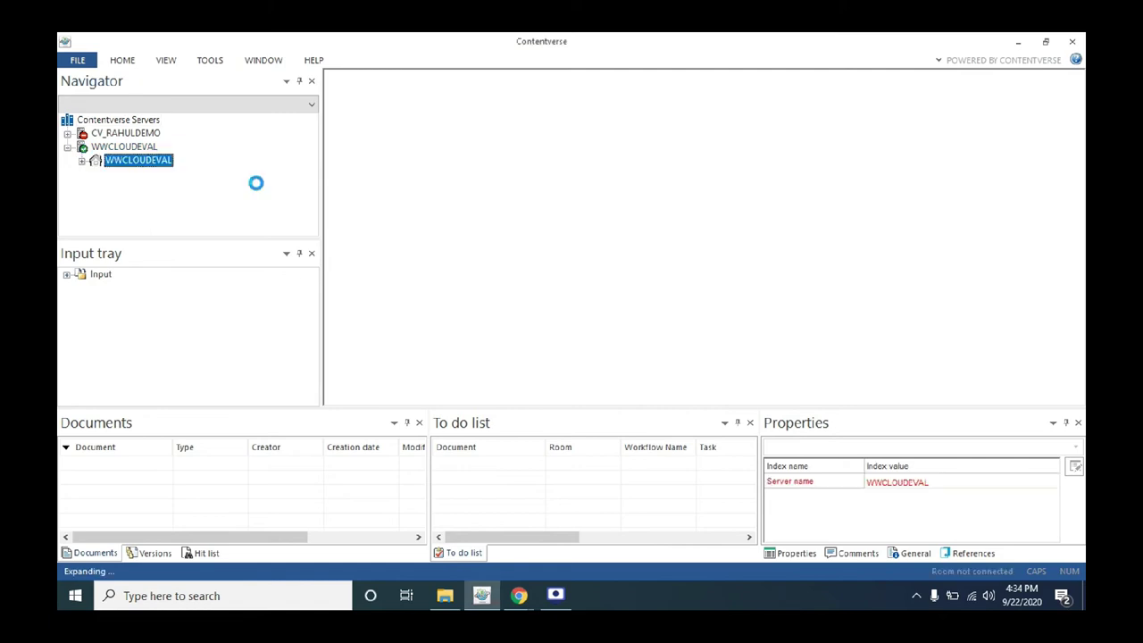
{"action": "scroll", "coordinate": [205, 174], "scroll_direction": "up", "scroll_amount": 1}
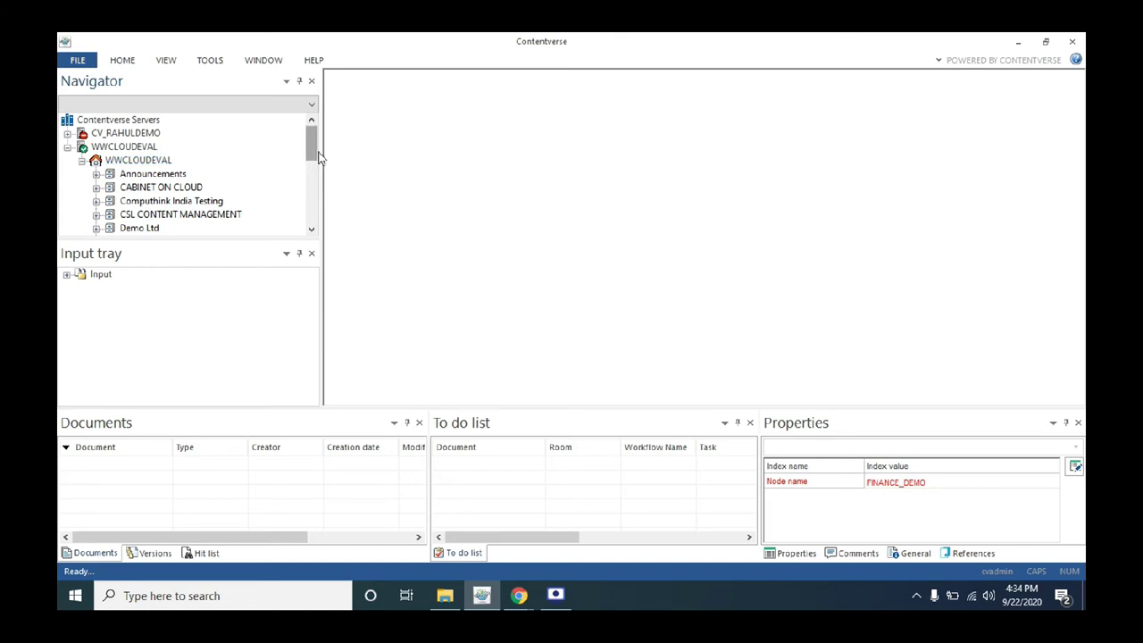
{"action": "scroll", "coordinate": [312, 150], "scroll_direction": "down", "scroll_amount": 1}
{"action": "scroll", "coordinate": [315, 153], "scroll_direction": "up", "scroll_amount": 1}
{"action": "scroll", "coordinate": [314, 153], "scroll_direction": "down", "scroll_amount": 2}
{"action": "scroll", "coordinate": [314, 154], "scroll_direction": "down", "scroll_amount": 1}
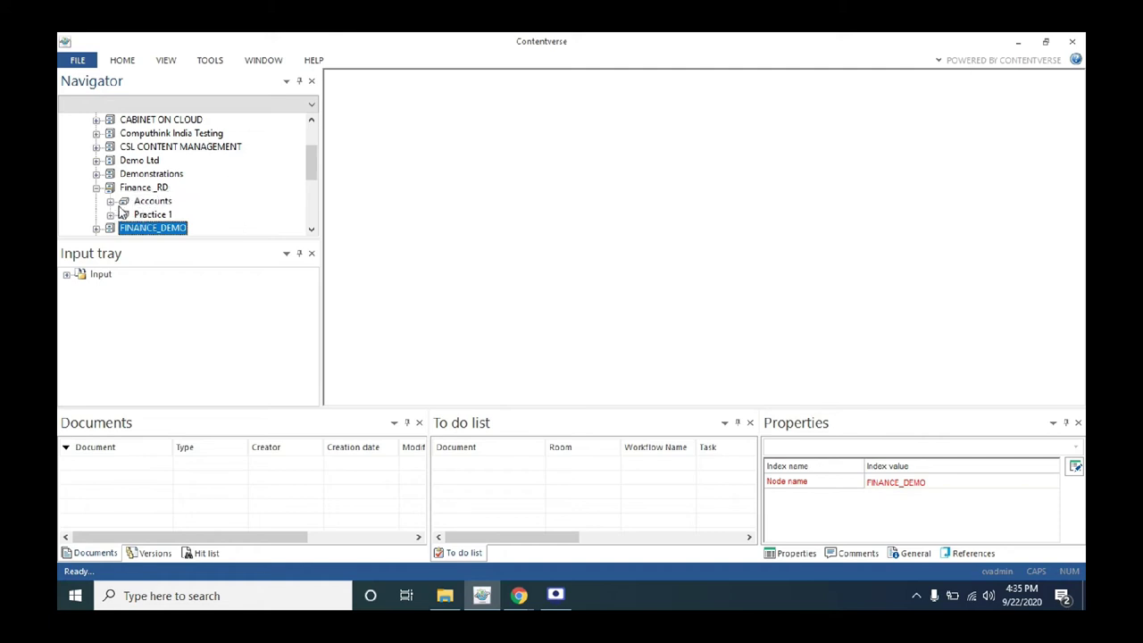
{"action": "left_click_drag", "start_coordinate": [312, 165], "coordinate": [297, 180]}
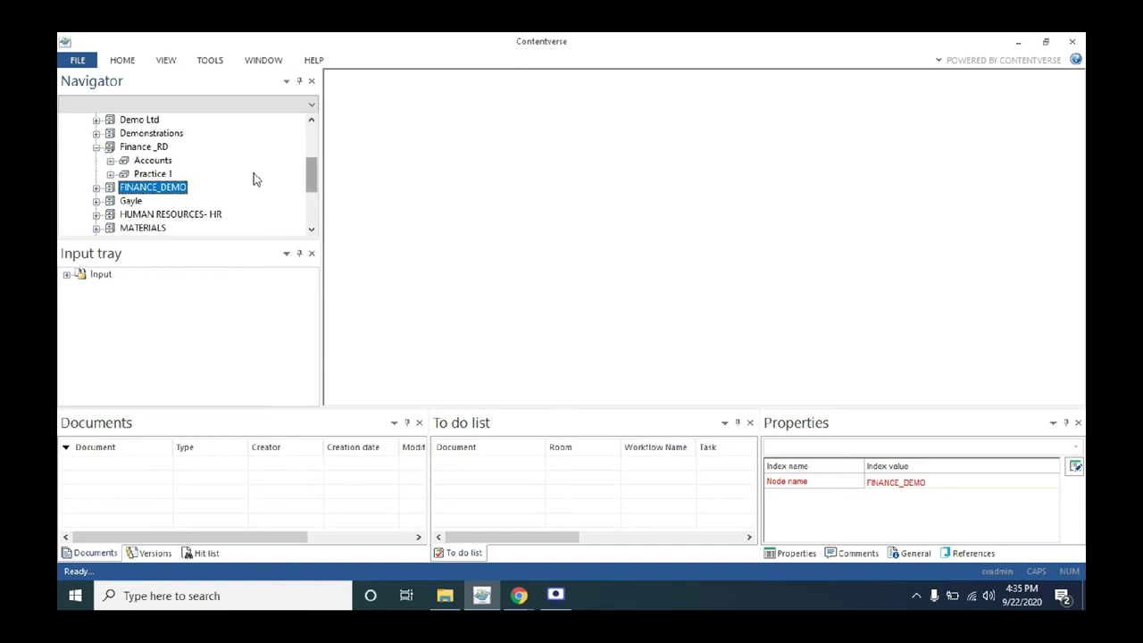
Expand Accounts and Payments to show INVOICE, Payable and Receivable, then collapse them.
{"action": "left_click", "coordinate": [112, 163]}
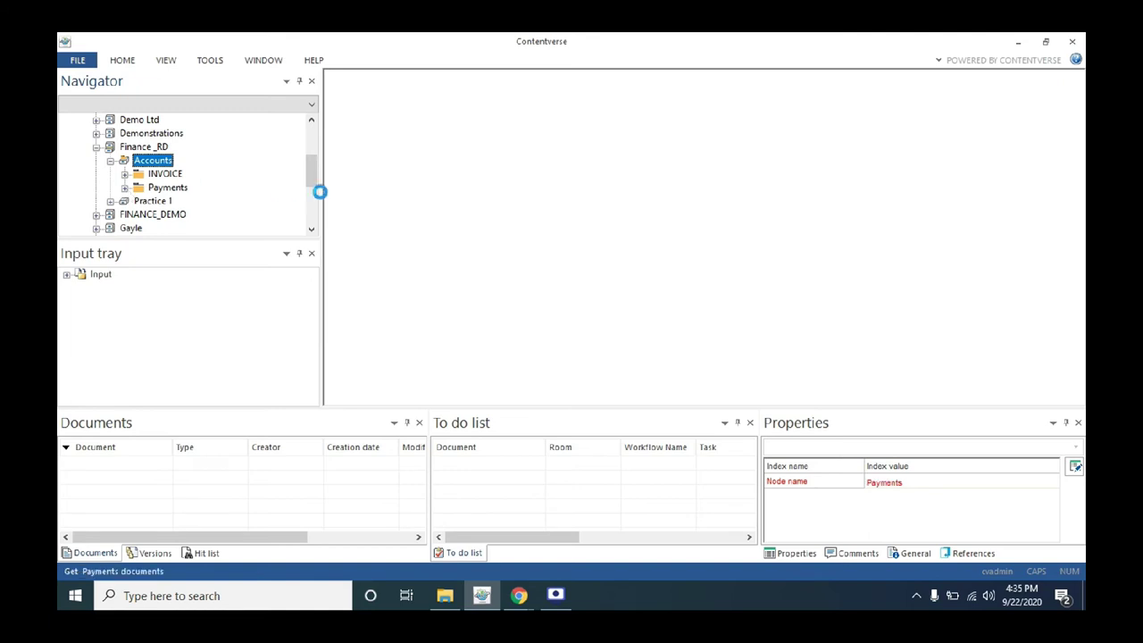
{"action": "key", "text": "Down"}
{"action": "key", "text": "Down"}
{"action": "key", "text": "Right"}
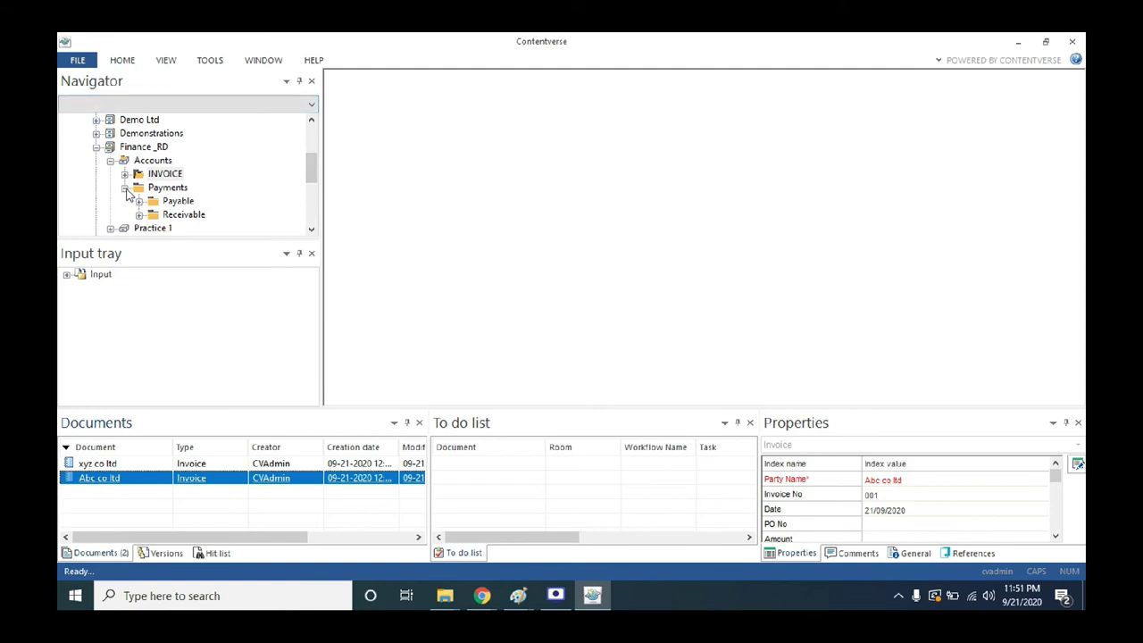
{"action": "left_click", "coordinate": [126, 190]}
{"action": "left_click", "coordinate": [110, 160]}
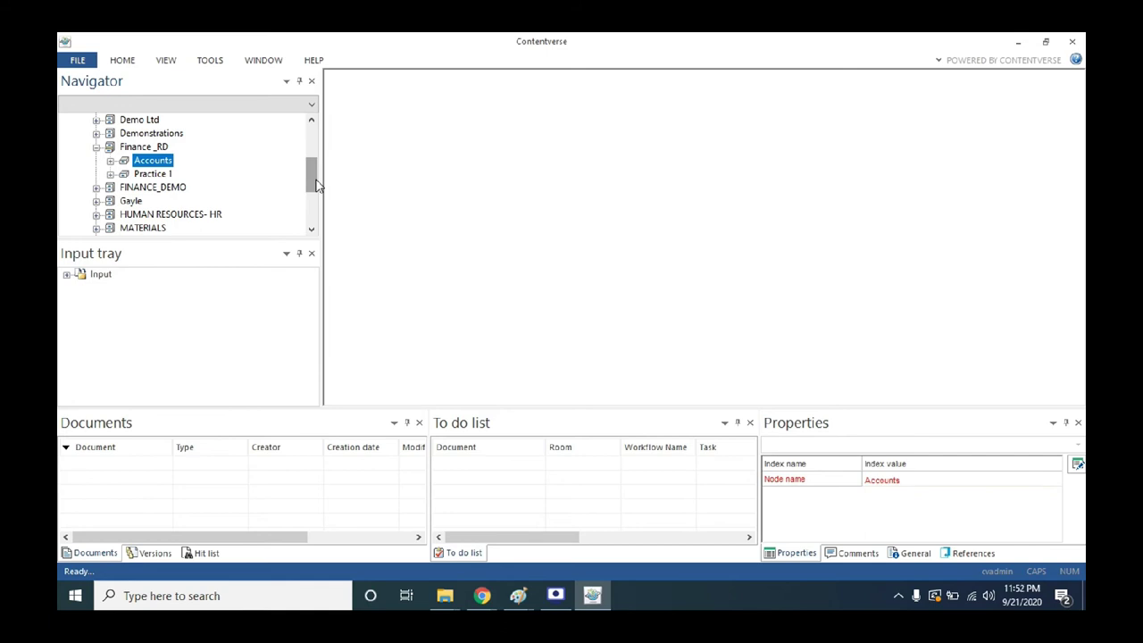
Select Finance_RD and expand Input to list Print, Global, Microsoft Office and Scan.
{"action": "left_click", "coordinate": [98, 152]}
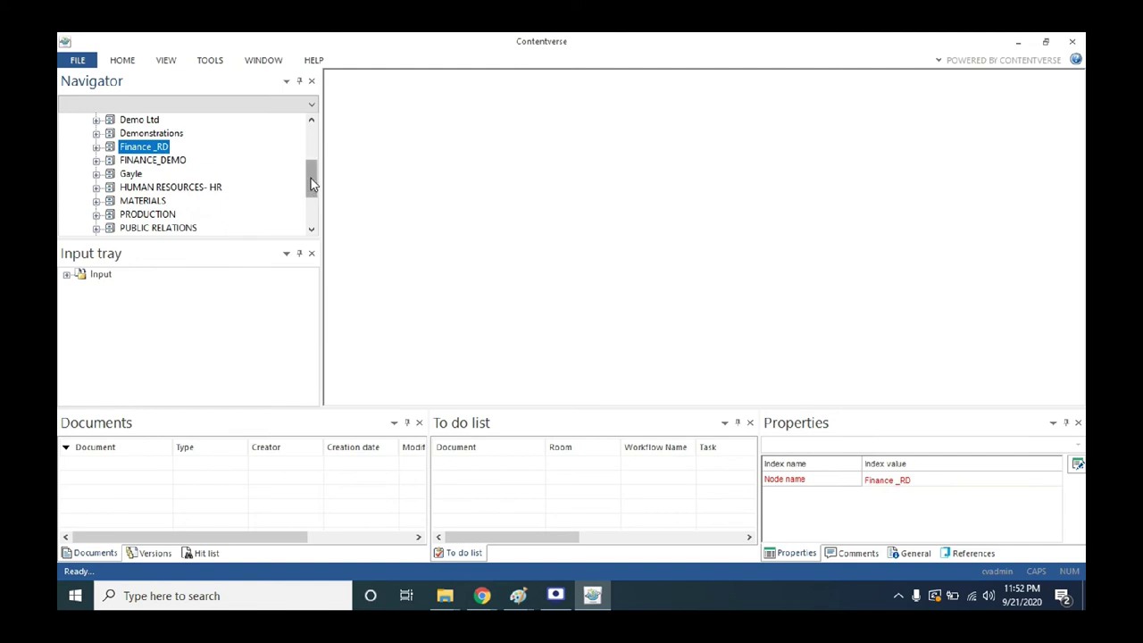
{"action": "left_click_drag", "start_coordinate": [312, 184], "coordinate": [308, 209]}
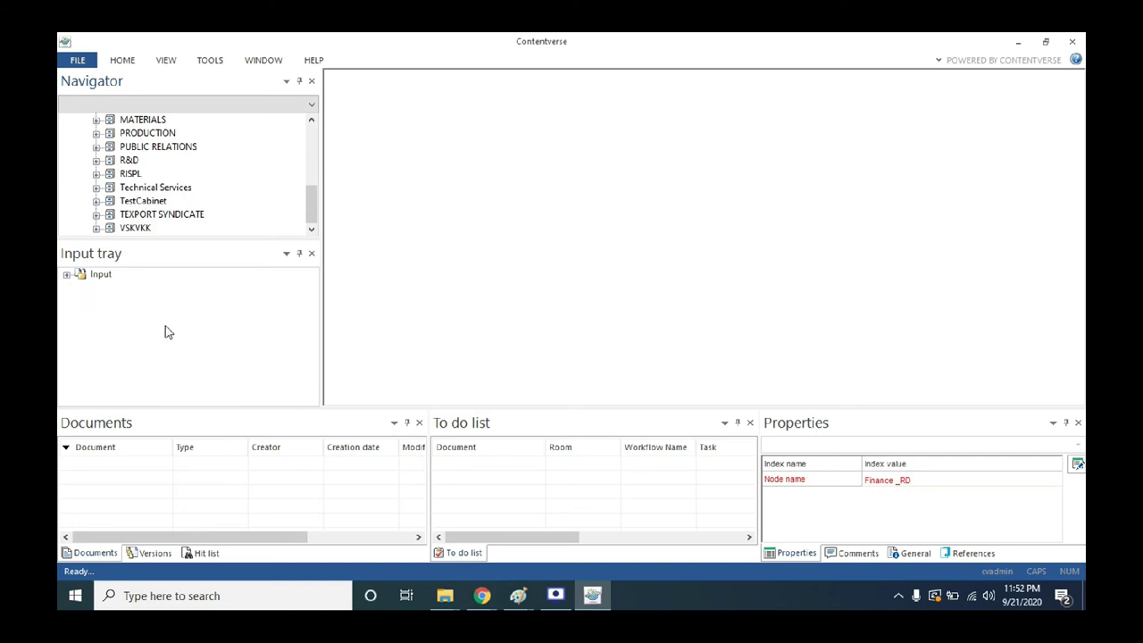
{"action": "left_click", "coordinate": [67, 276]}
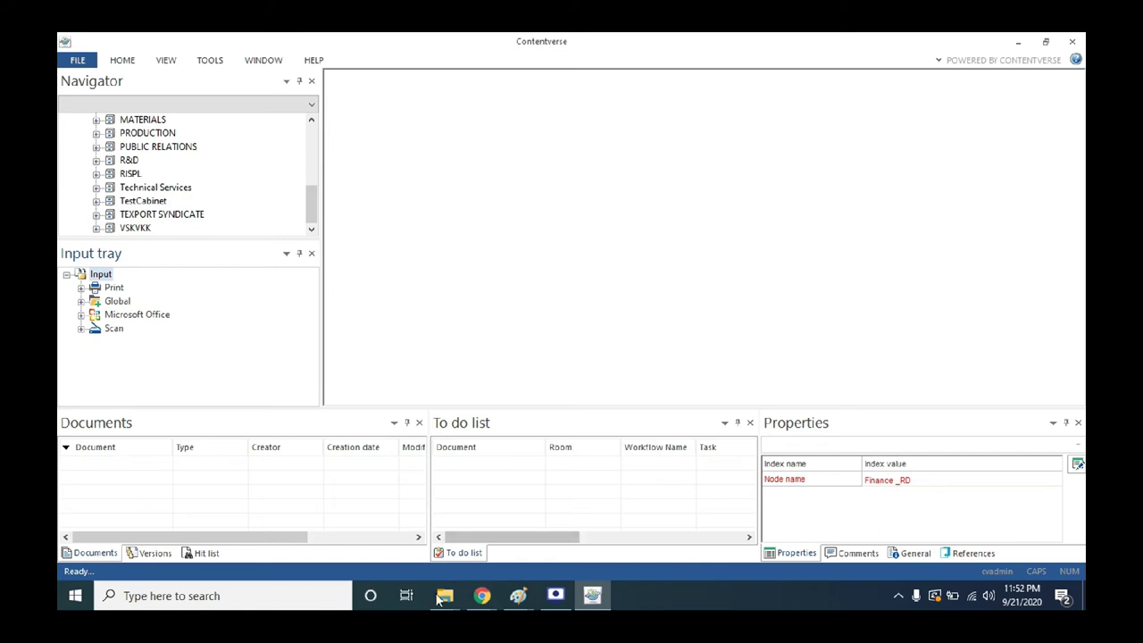
Minimize the client and launch the 'project 2 -2 input tray.ppsx' slideshow from the desktop.
{"action": "left_click", "coordinate": [1018, 42]}
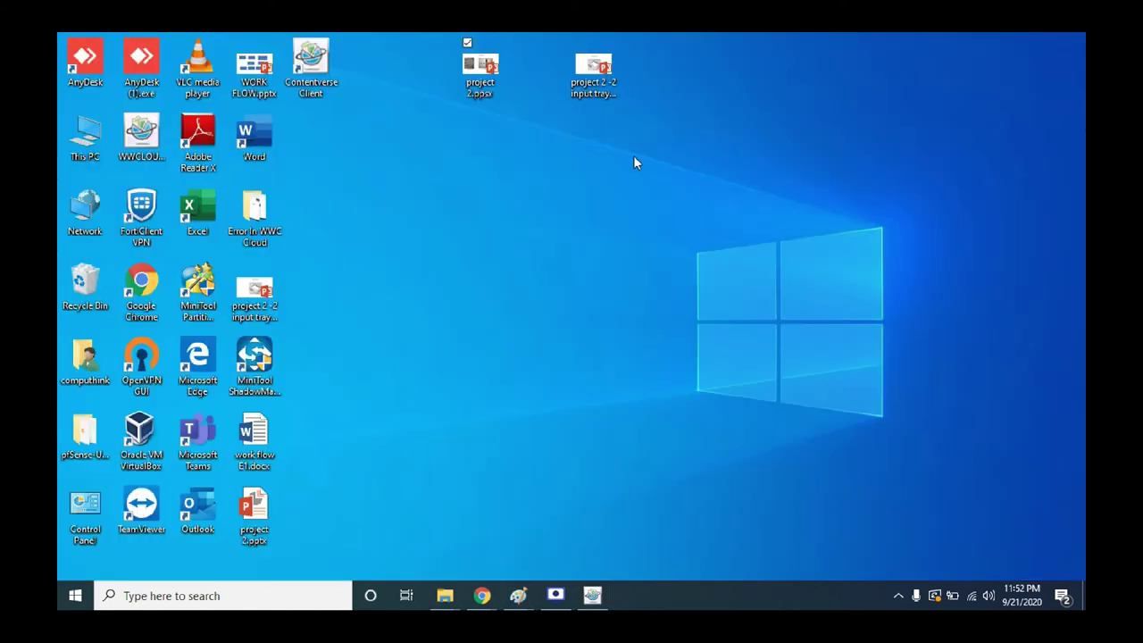
{"action": "double_click", "coordinate": [600, 93]}
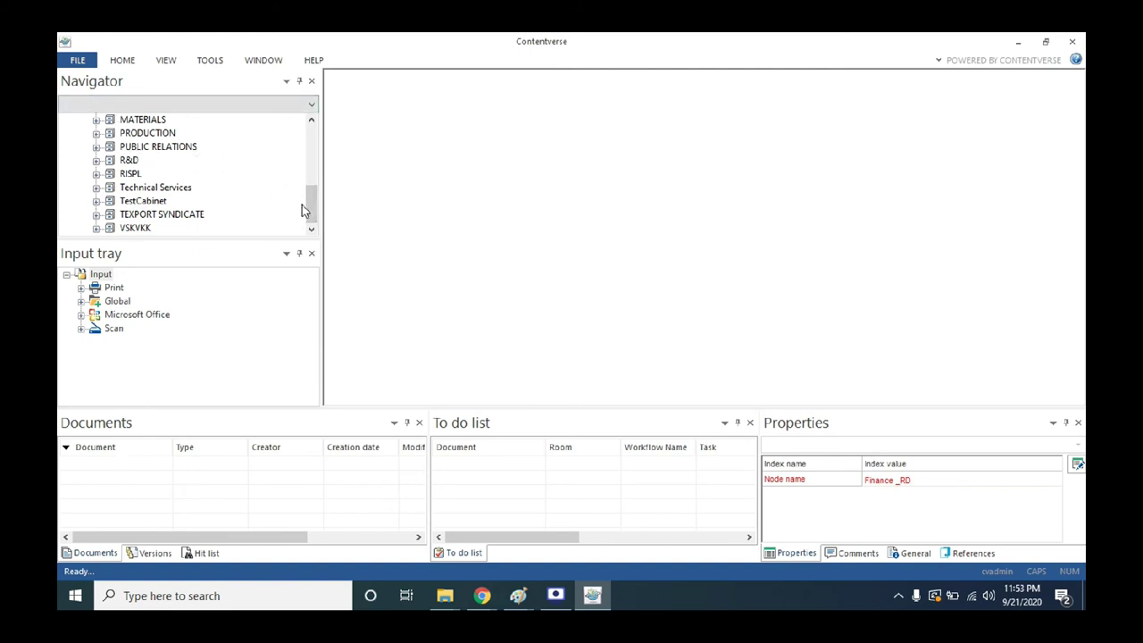
Open Finance_RD > Accounts > INVOICE and select the Abc co ltd invoice showing Invoice No 001.
{"action": "left_click_drag", "start_coordinate": [310, 211], "coordinate": [311, 183]}
{"action": "left_click", "coordinate": [97, 146]}
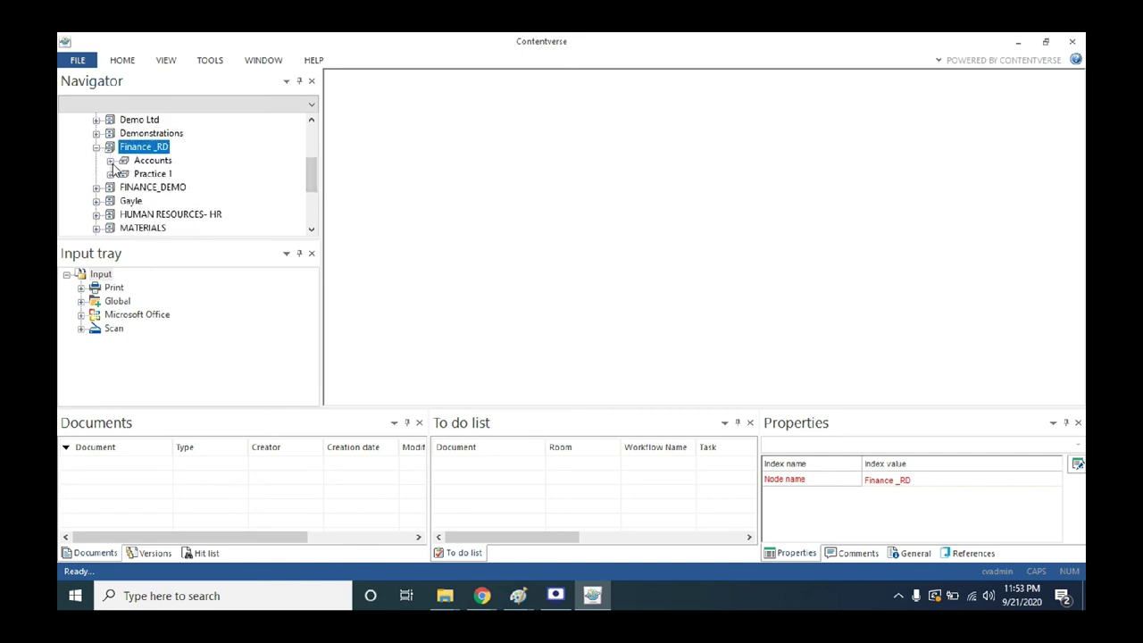
{"action": "double_click", "coordinate": [151, 160]}
{"action": "left_click", "coordinate": [141, 176]}
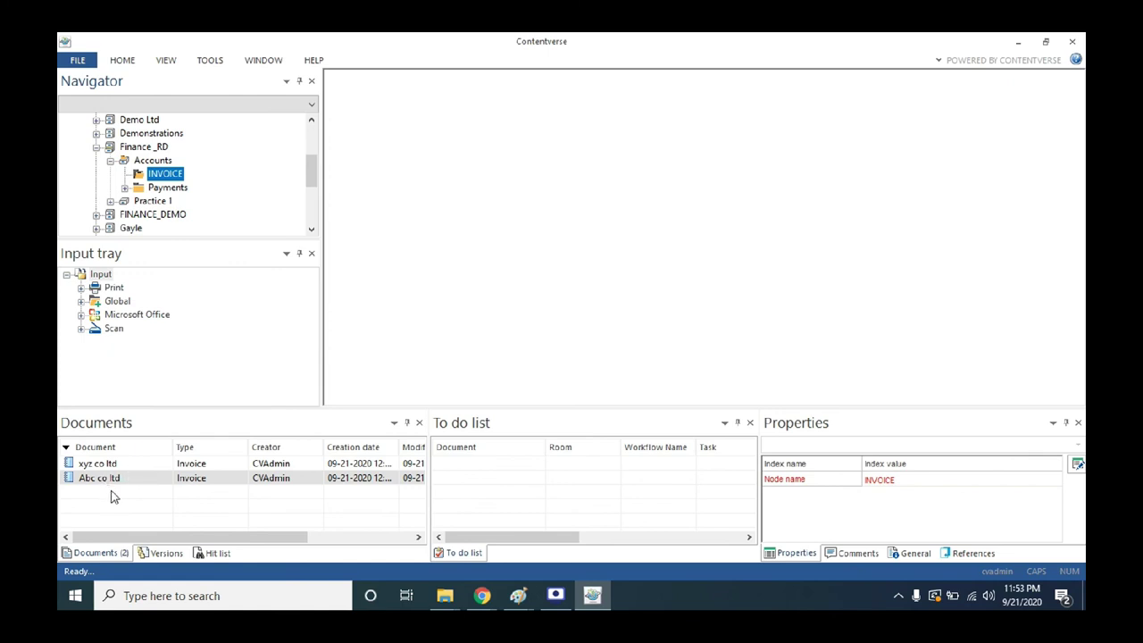
{"action": "left_click", "coordinate": [117, 465]}
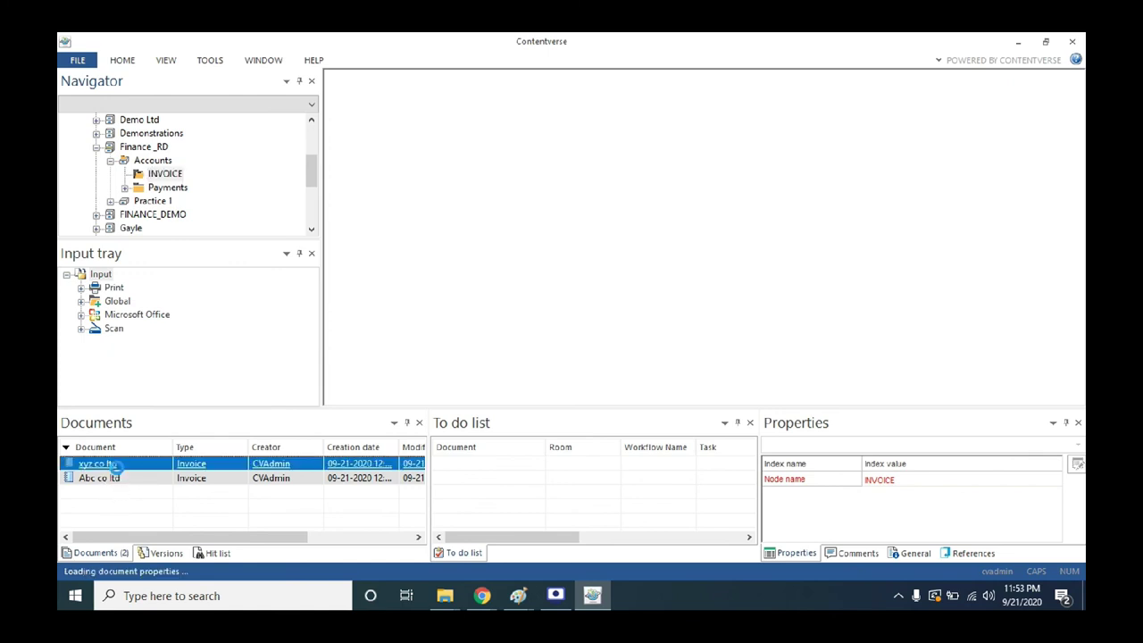
{"action": "left_click", "coordinate": [102, 481]}
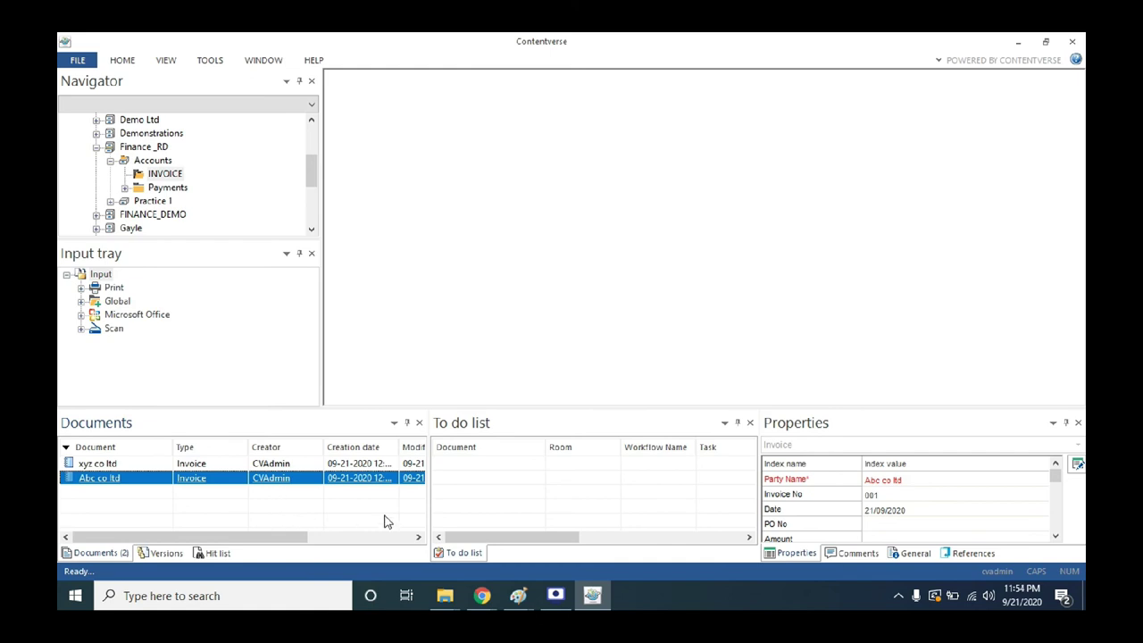
{"action": "left_click_drag", "start_coordinate": [306, 539], "coordinate": [411, 547]}
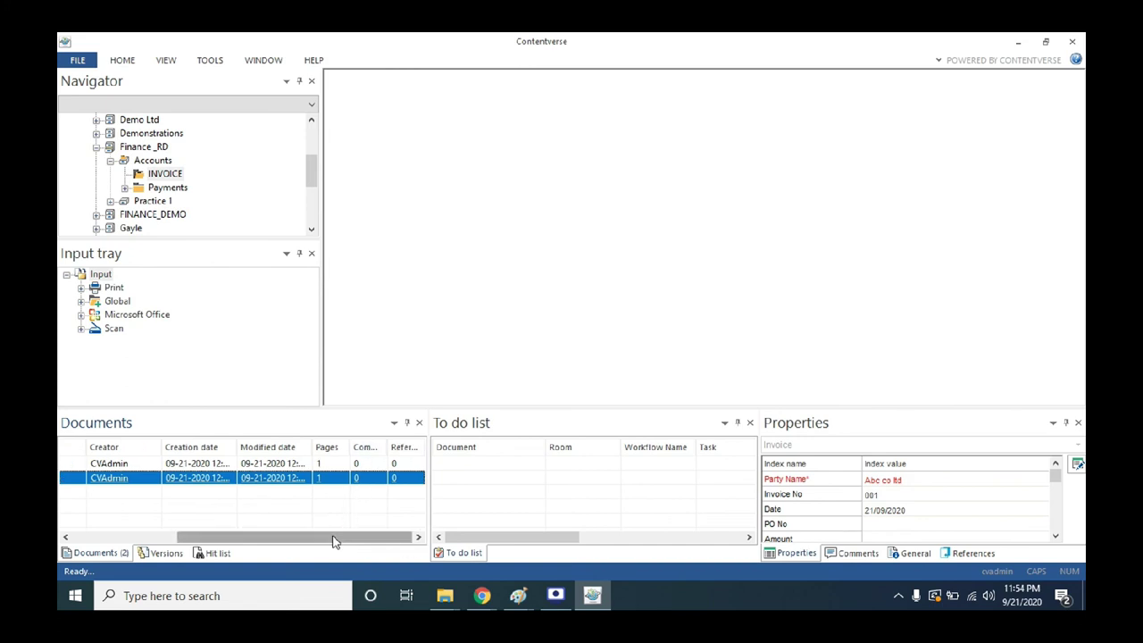
{"action": "mouse_move", "coordinate": [331, 542]}
{"action": "left_mouse_down"}
{"action": "mouse_move", "coordinate": [313, 541]}
{"action": "mouse_move", "coordinate": [351, 544]}
{"action": "mouse_move", "coordinate": [207, 539]}
{"action": "left_mouse_up"}
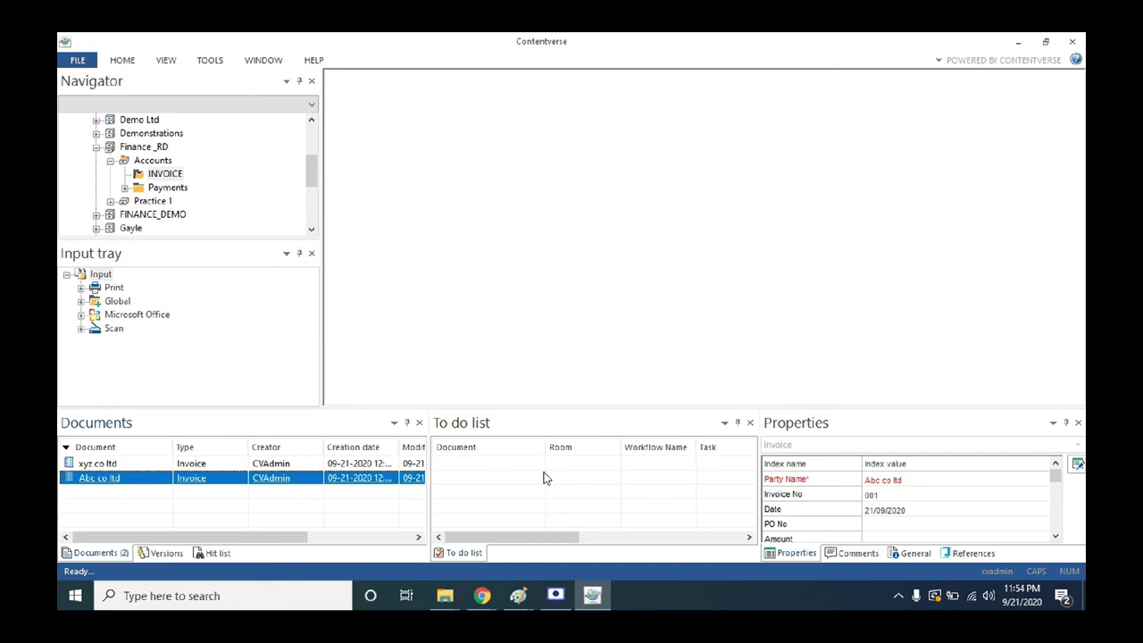
{"action": "mouse_move", "coordinate": [543, 540]}
{"action": "left_mouse_down"}
{"action": "mouse_move", "coordinate": [558, 542]}
{"action": "mouse_move", "coordinate": [531, 534]}
{"action": "left_mouse_up"}
Show the invoice's General details: Id 3290, INVOICE folder location, 54 KB size.
{"action": "left_click", "coordinate": [915, 554]}
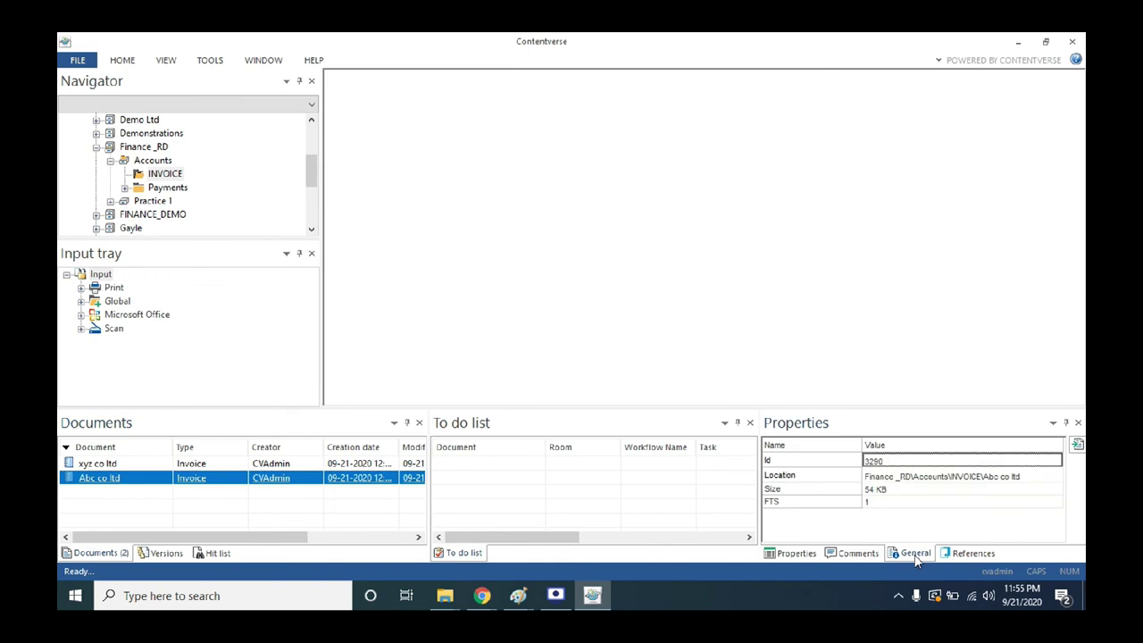